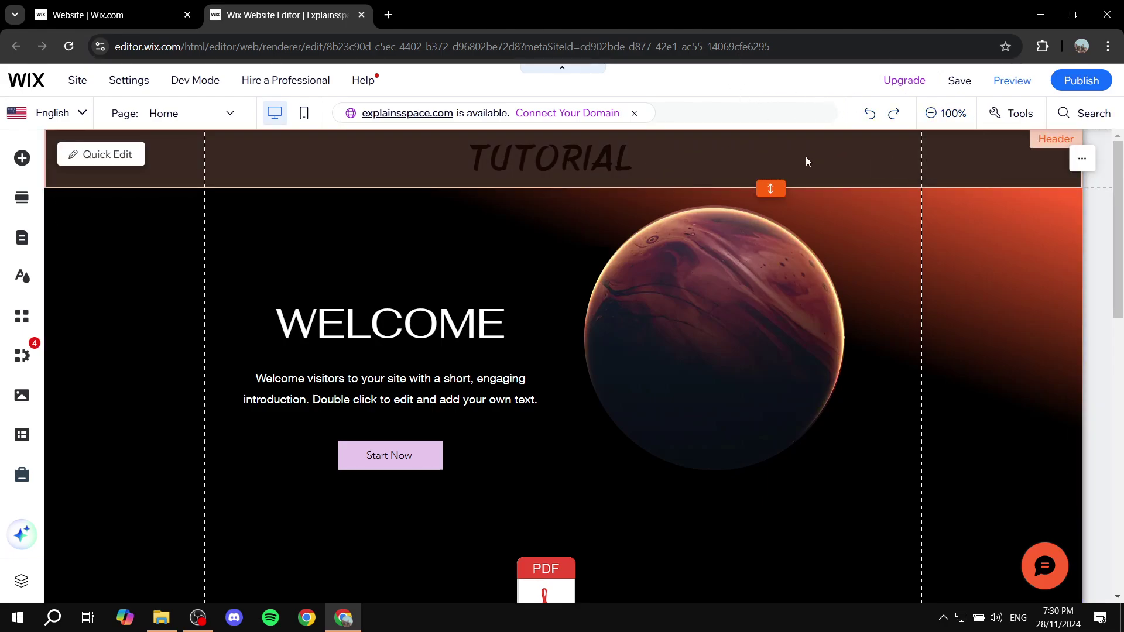
Try side margins on the header strip, then set it back to full screen width
click(907, 163)
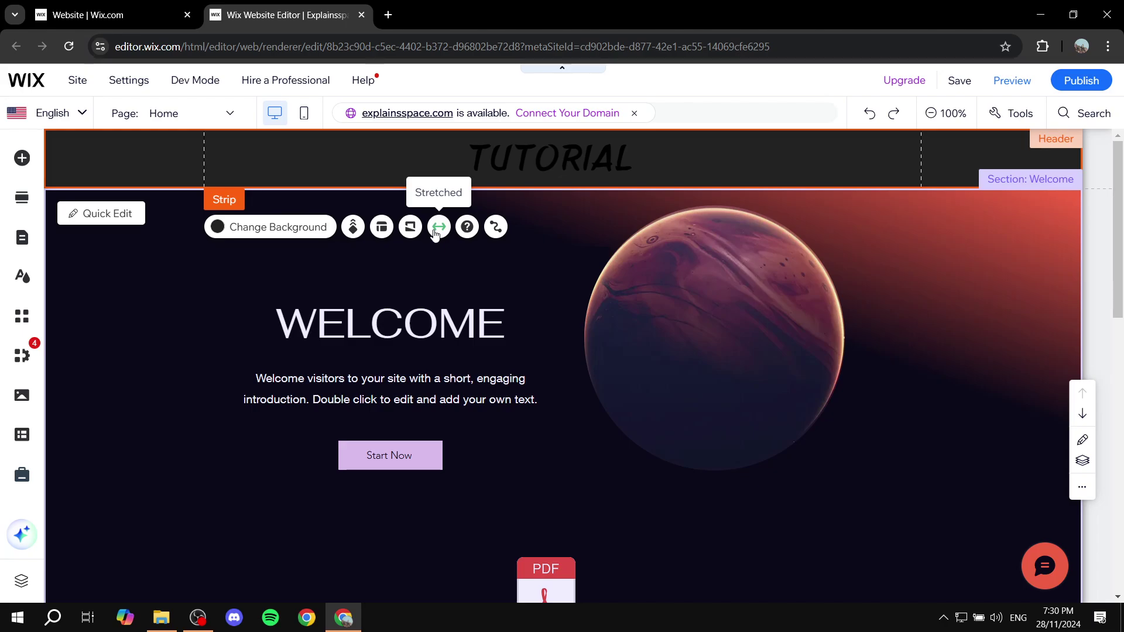
click(439, 227)
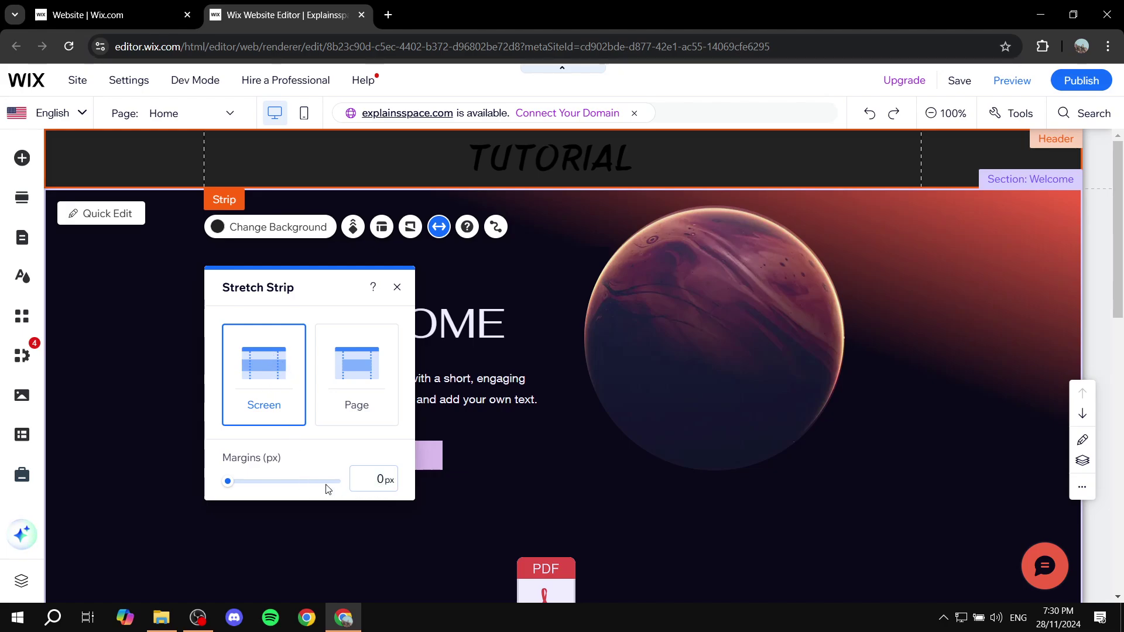
drag(227, 487, 407, 484)
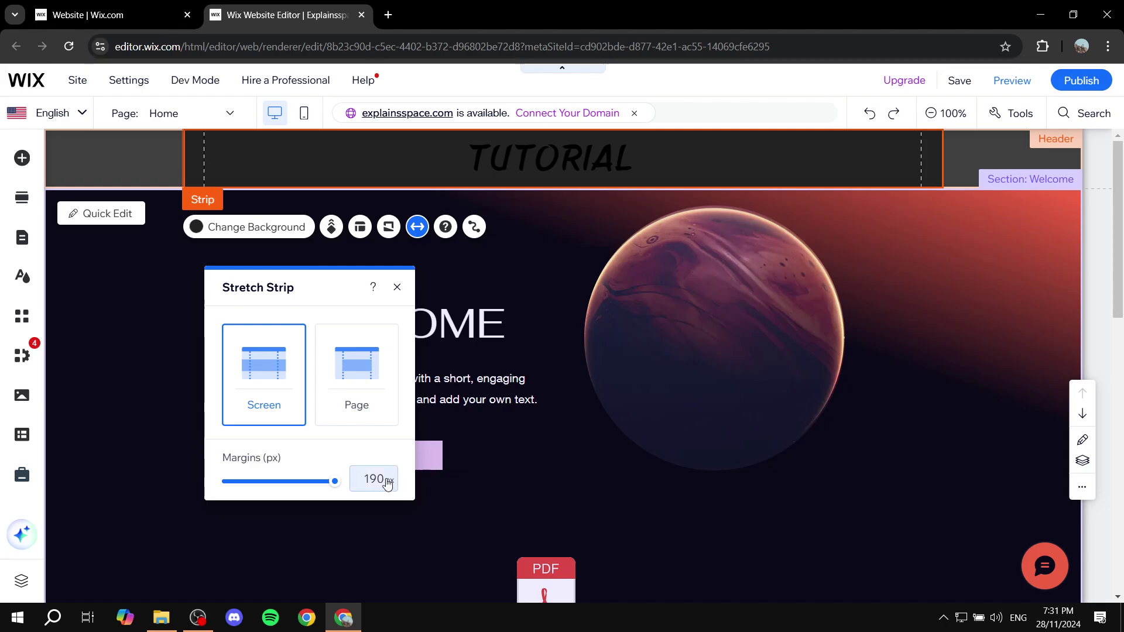
drag(335, 482, 208, 489)
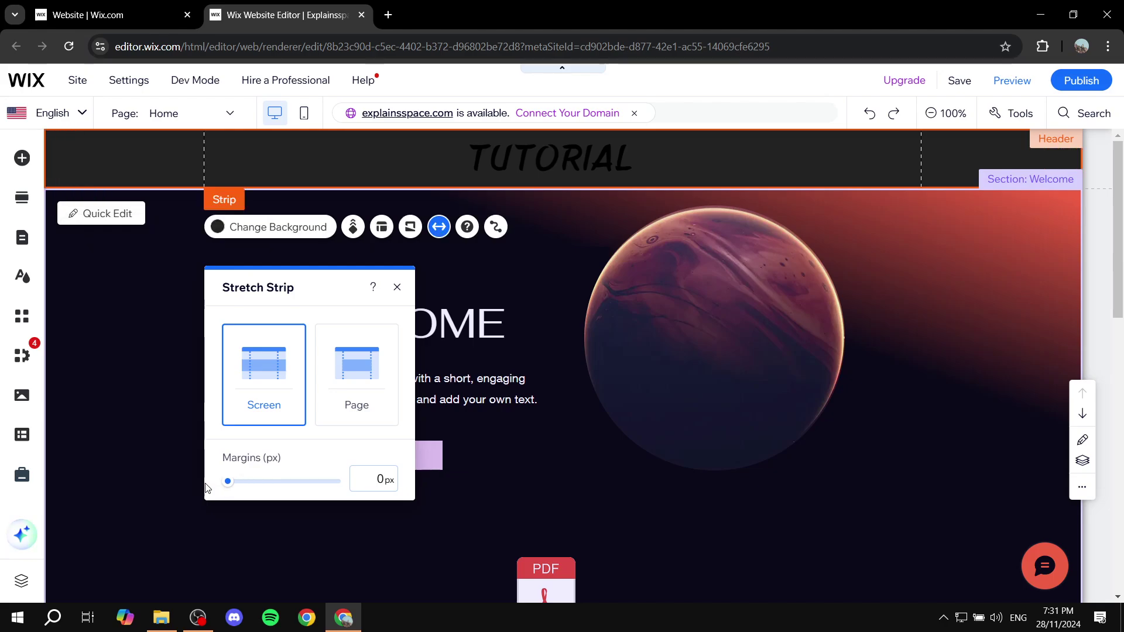
click(345, 414)
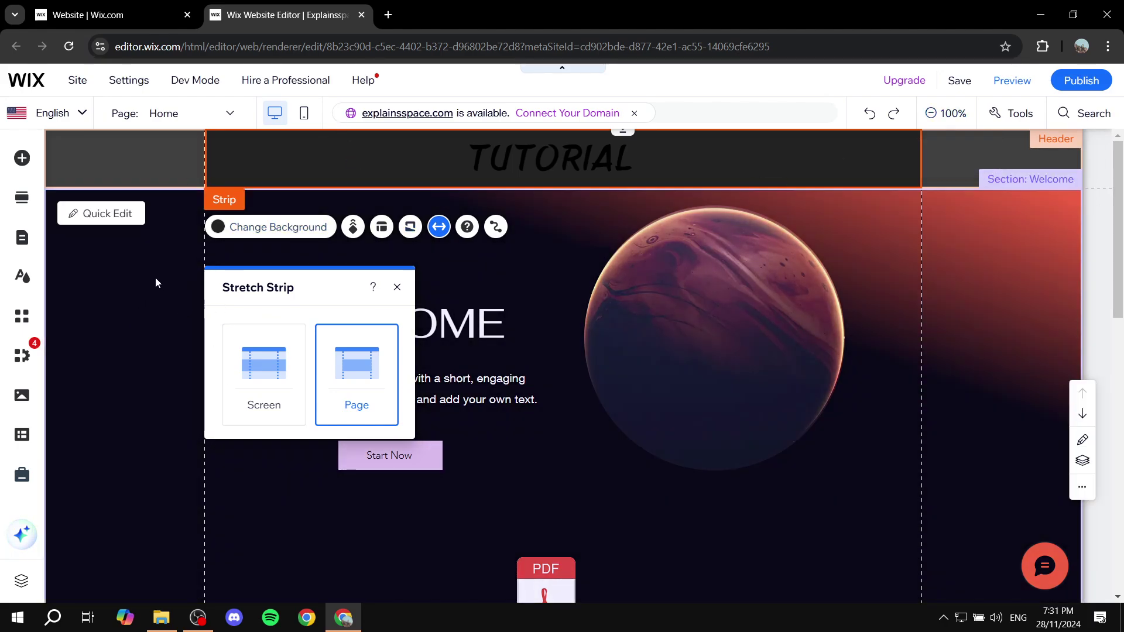
click(265, 369)
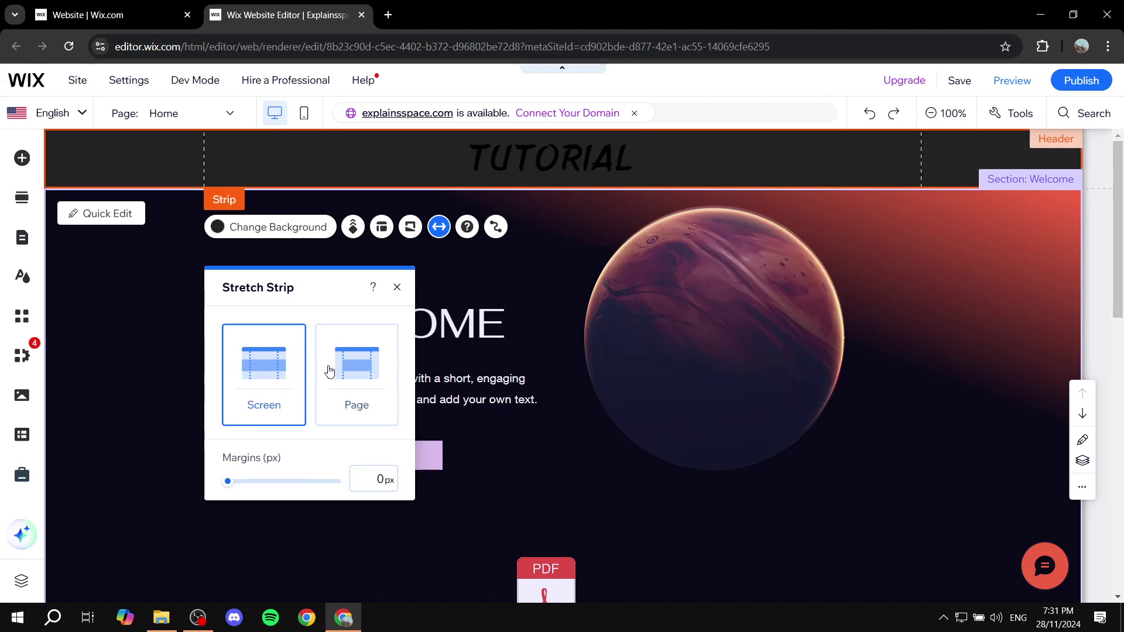
click(397, 288)
click(560, 272)
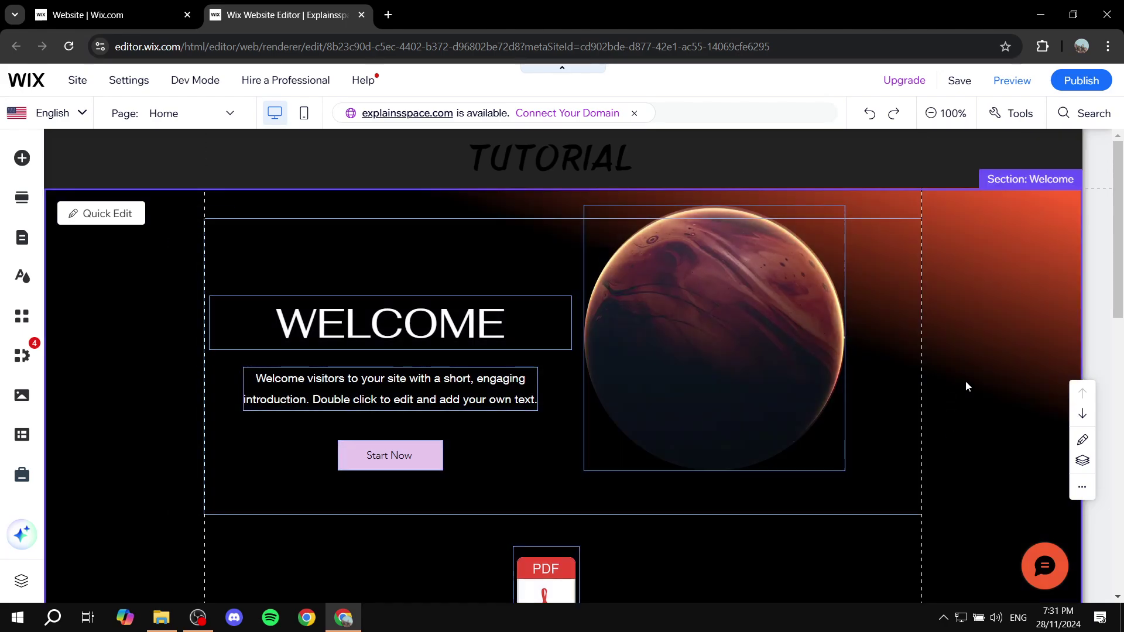
Test the Welcome strip at full width with 0 px and ~84 px margins, leaving it page width
click(746, 489)
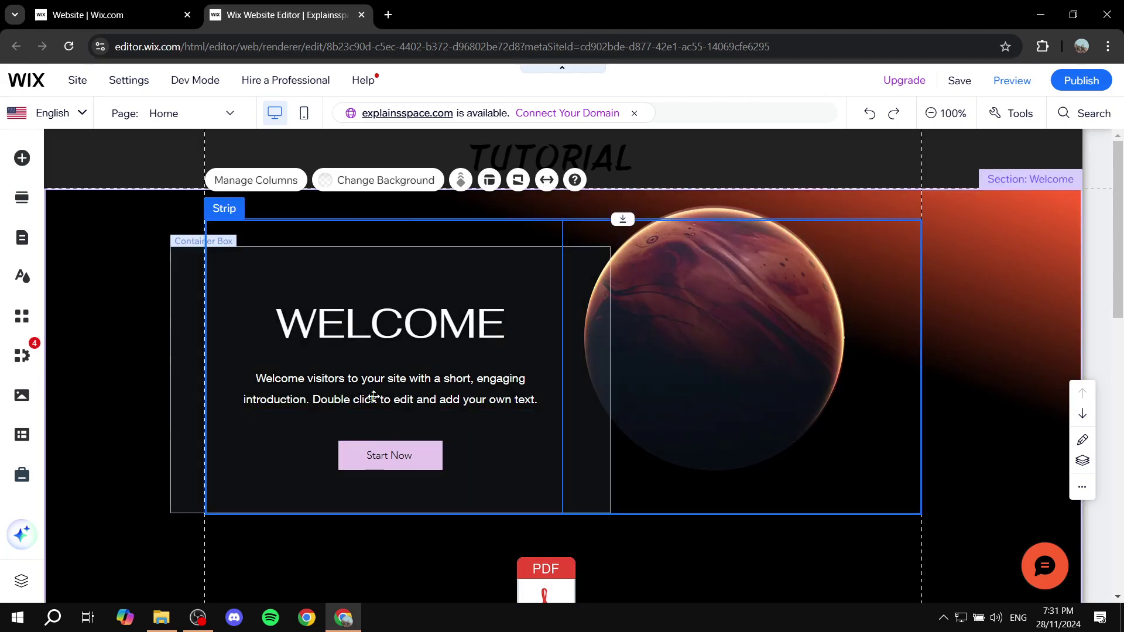
click(548, 180)
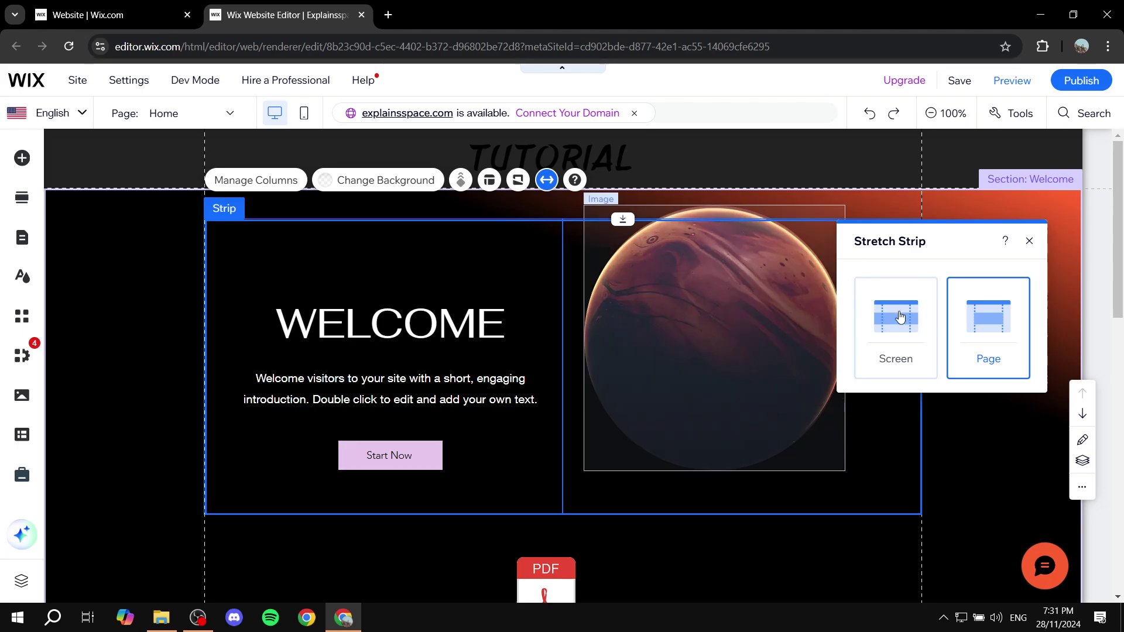
click(899, 318)
drag(861, 443, 813, 442)
click(1007, 326)
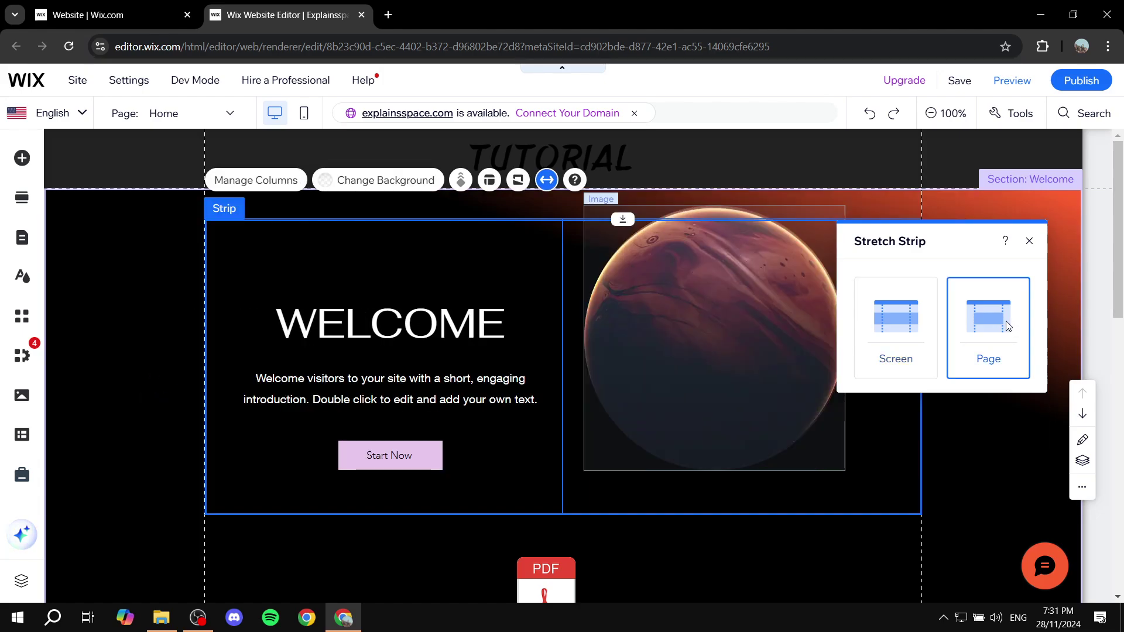
click(897, 340)
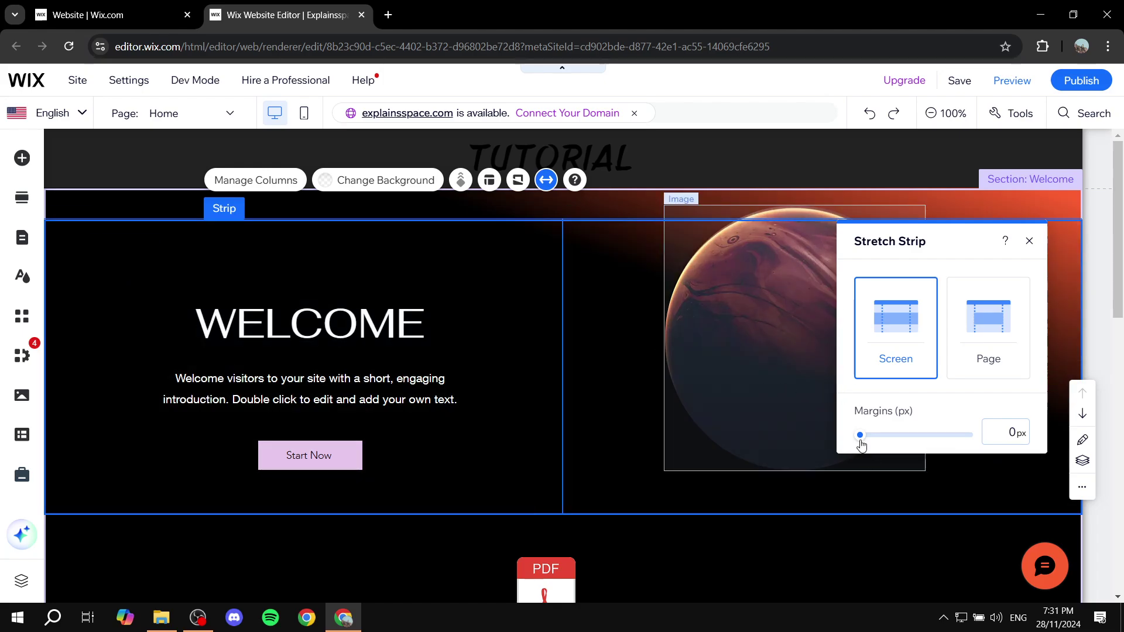
drag(860, 445, 904, 435)
click(1017, 330)
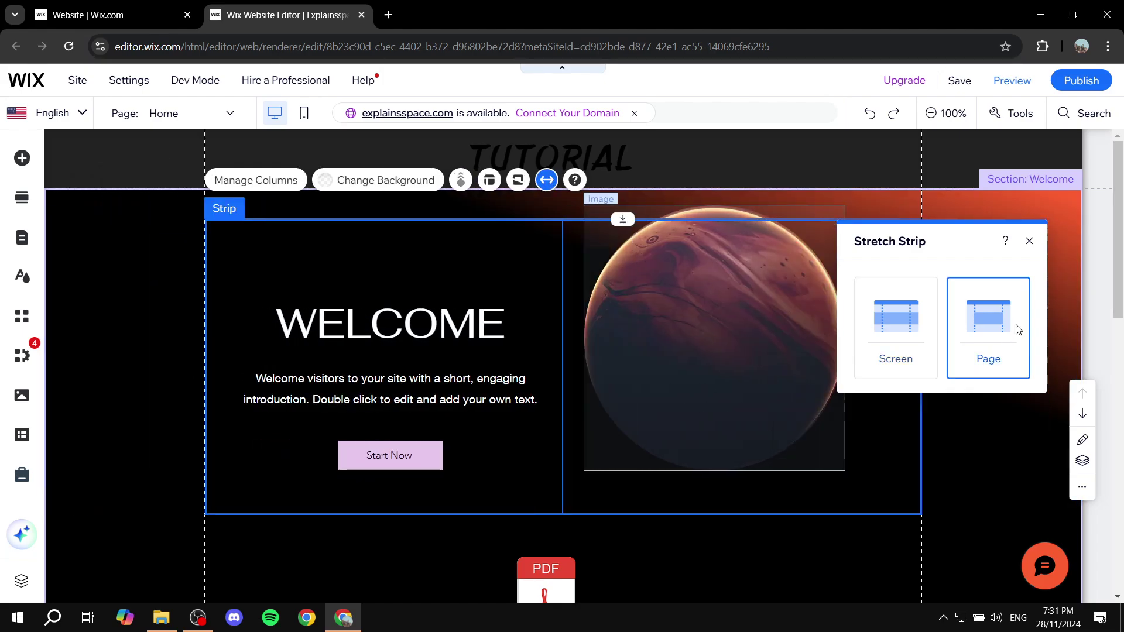
click(1028, 240)
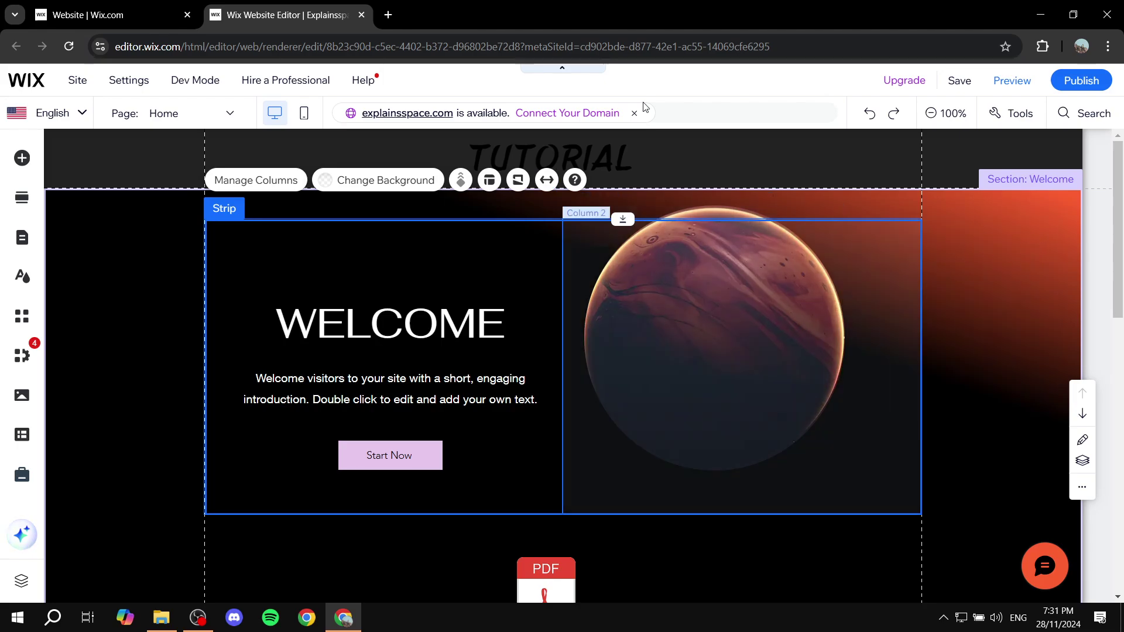
Delete the TUTORIAL image strip; the header itself cannot be deleted
key(Escape)
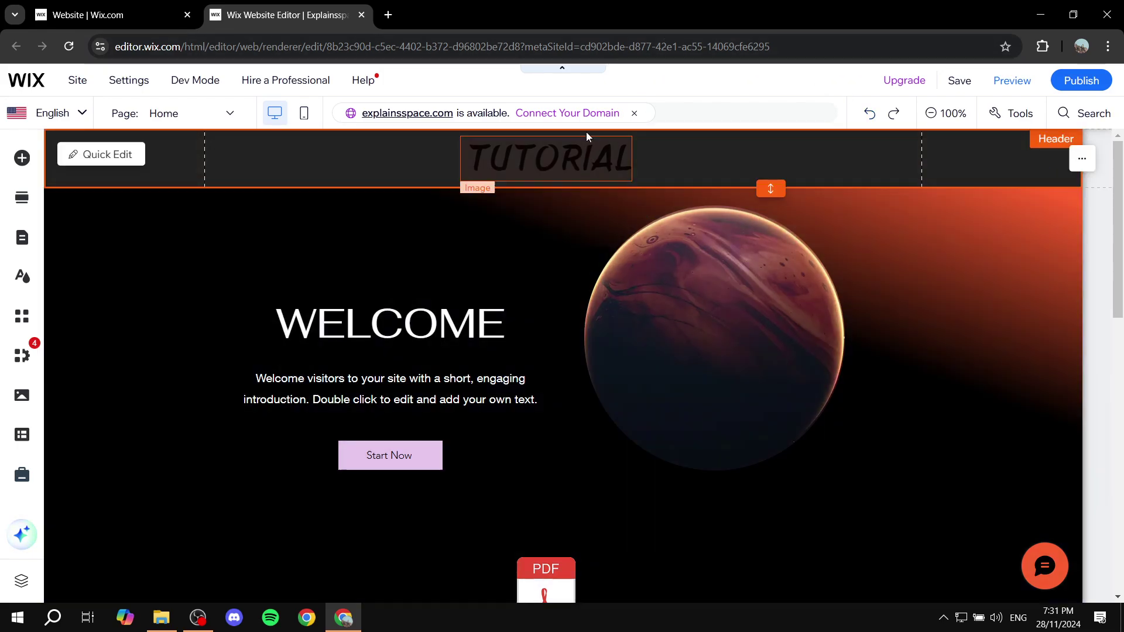
click(855, 152)
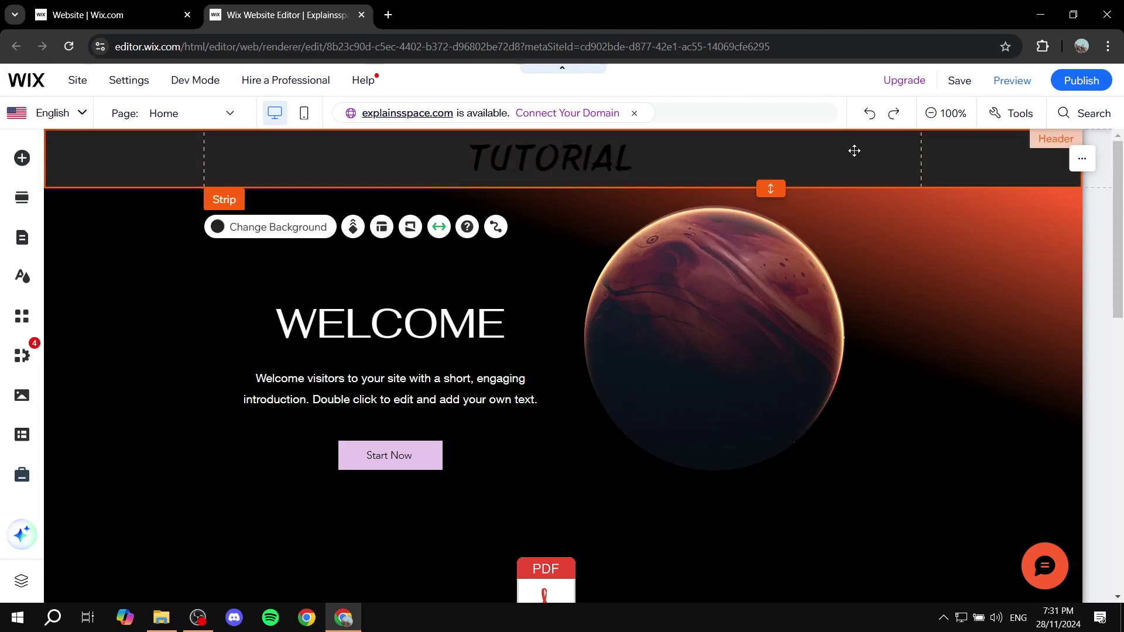
key(Delete)
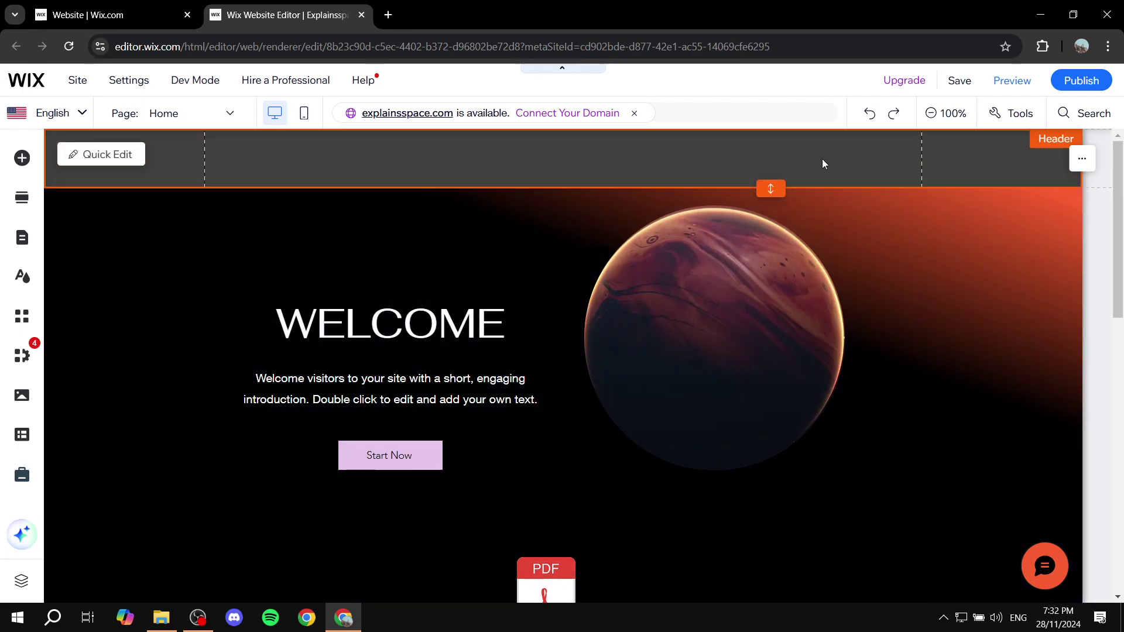
key(Delete)
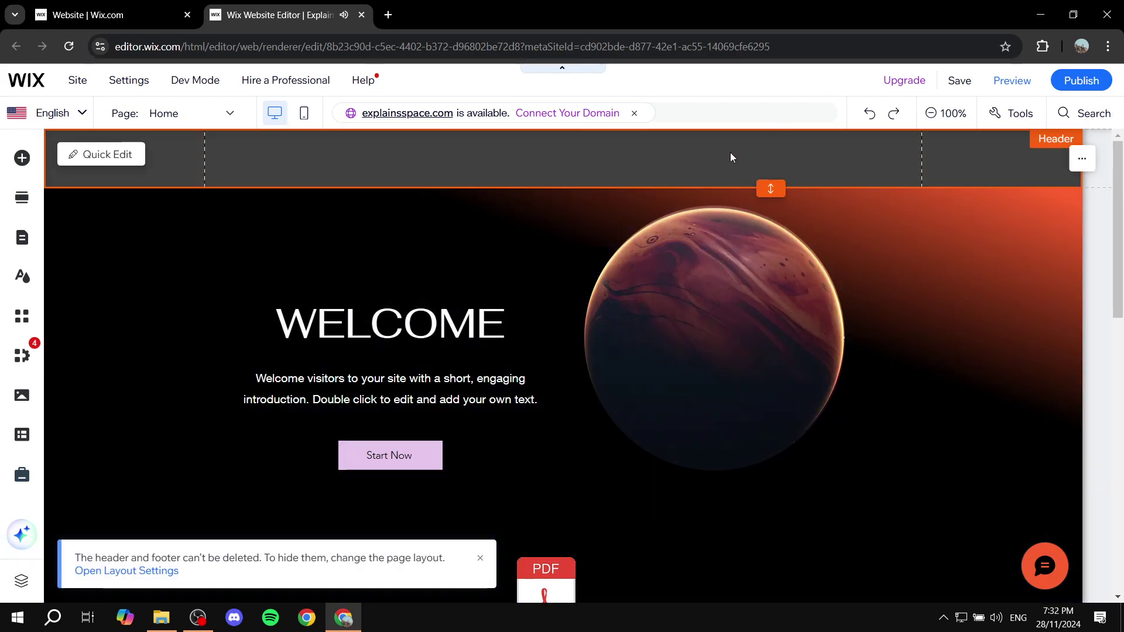
click(692, 147)
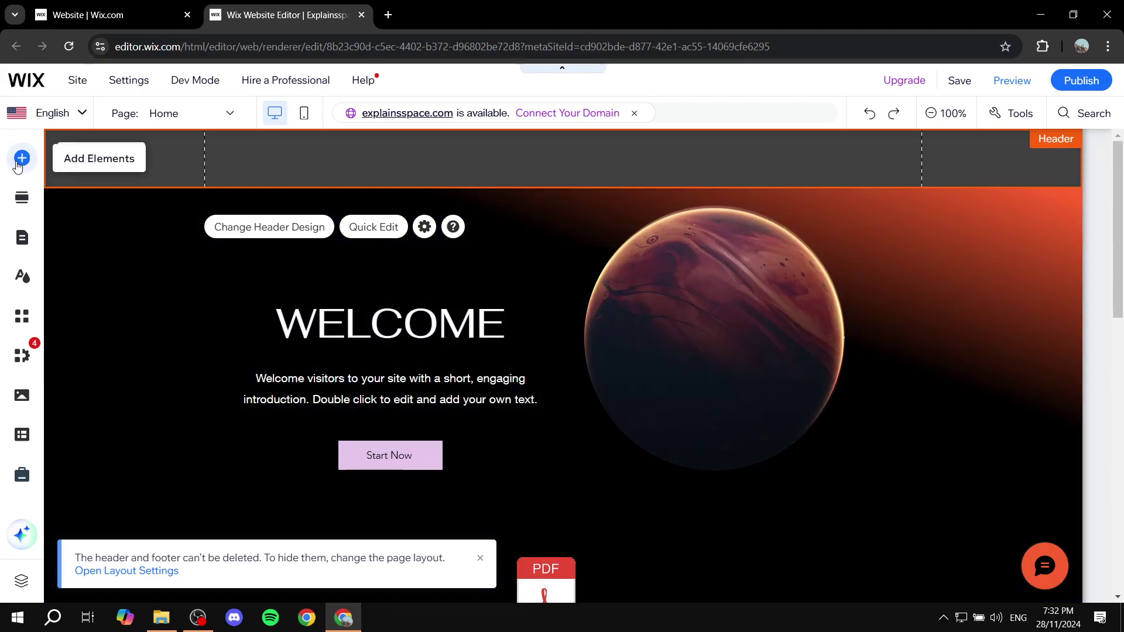
Add the plain black Classic strip, drag it into the header and shrink the header to a slim band
click(22, 159)
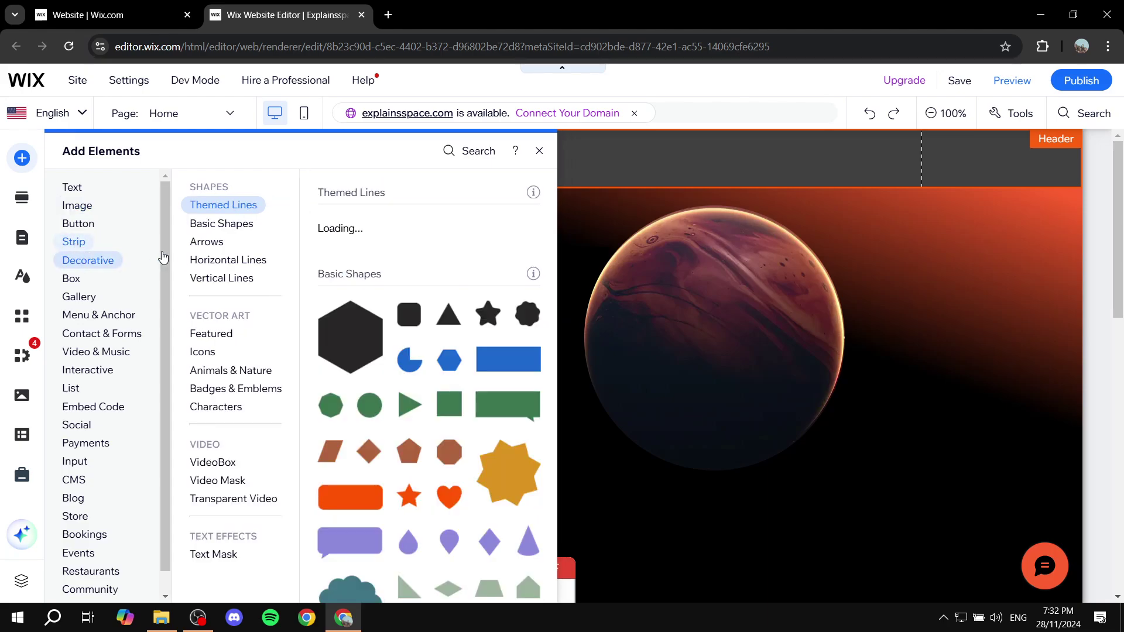
mouse_move(75, 241)
click(226, 206)
scroll(359, 243, up, 5)
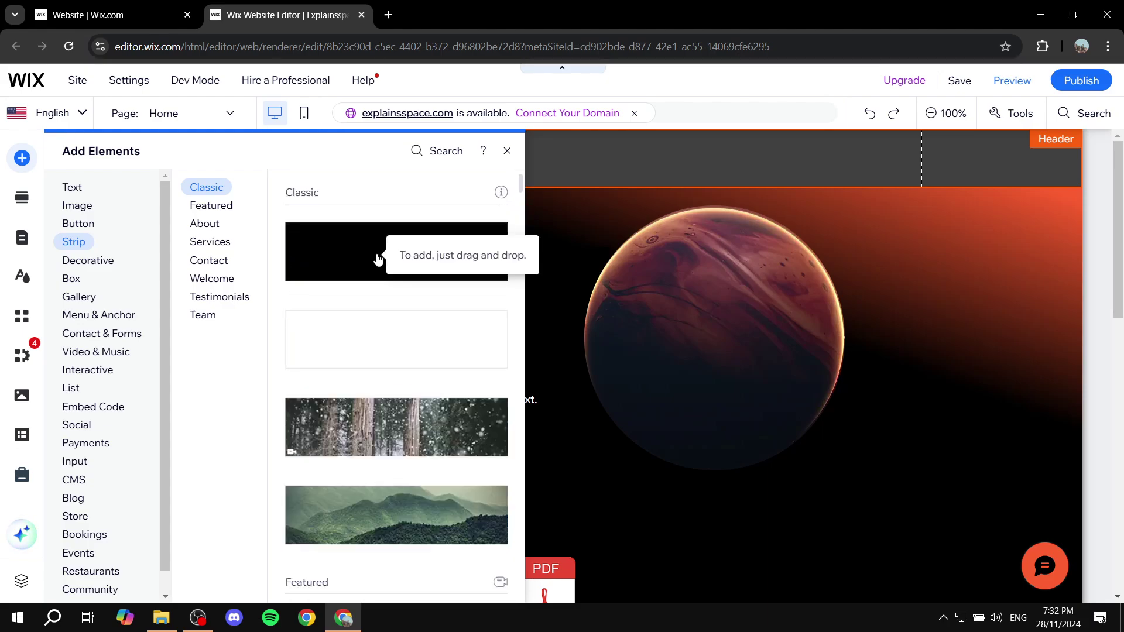
click(378, 254)
mouse_move(583, 305)
mouse_down()
mouse_move(586, 200)
mouse_move(621, 217)
mouse_up()
drag(772, 433, 774, 189)
Switch the new header strip from page width to full screen width
click(657, 151)
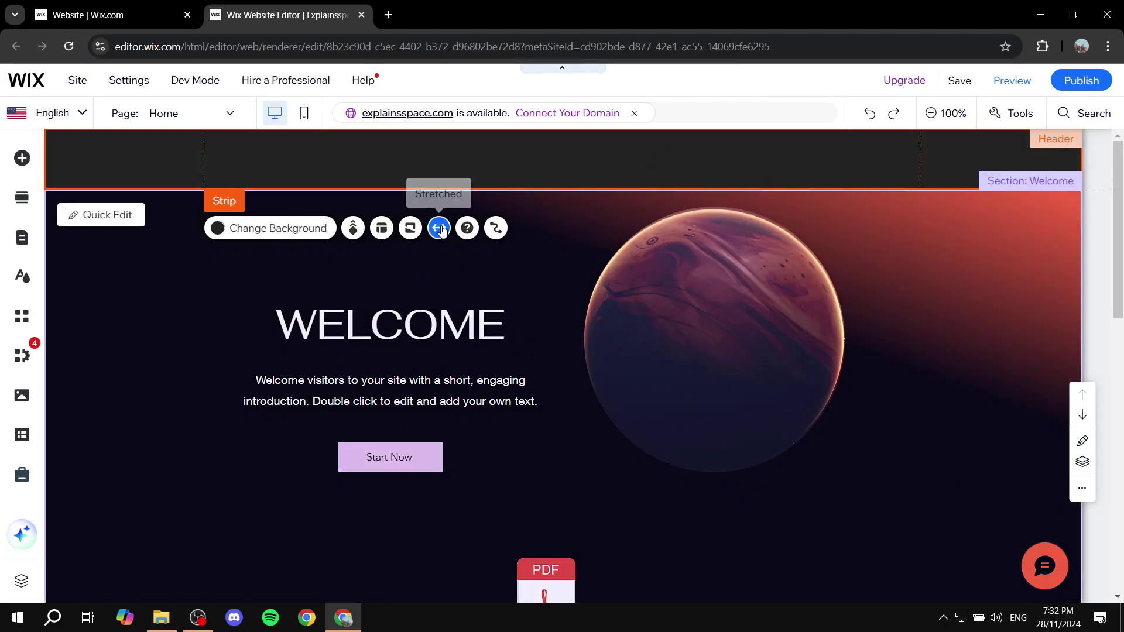
click(439, 228)
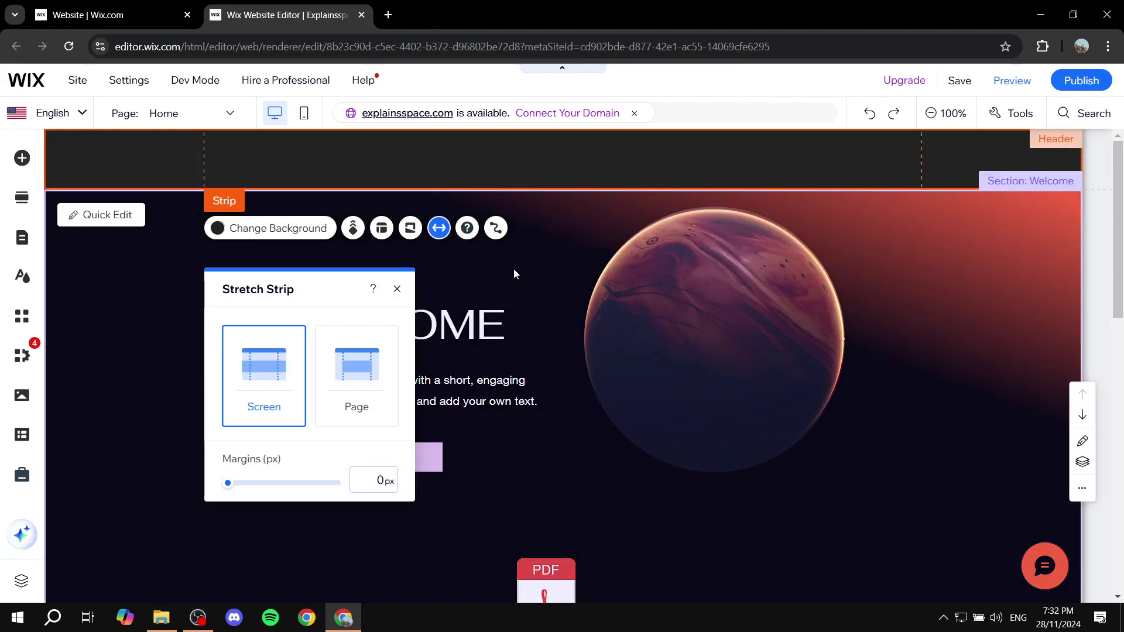
click(381, 372)
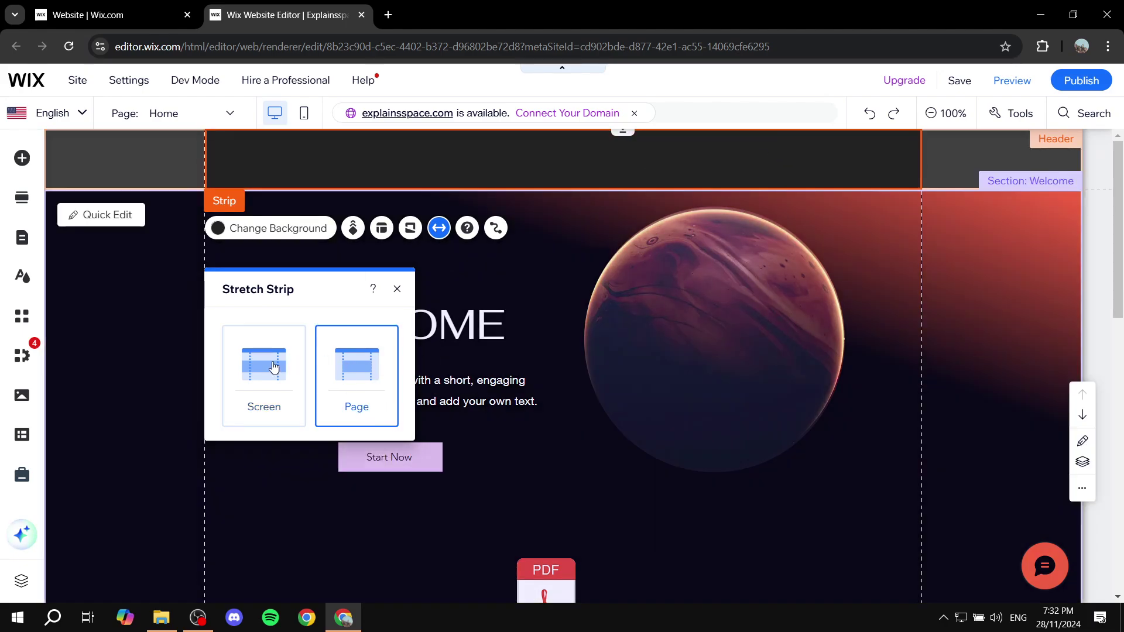
click(278, 367)
click(409, 374)
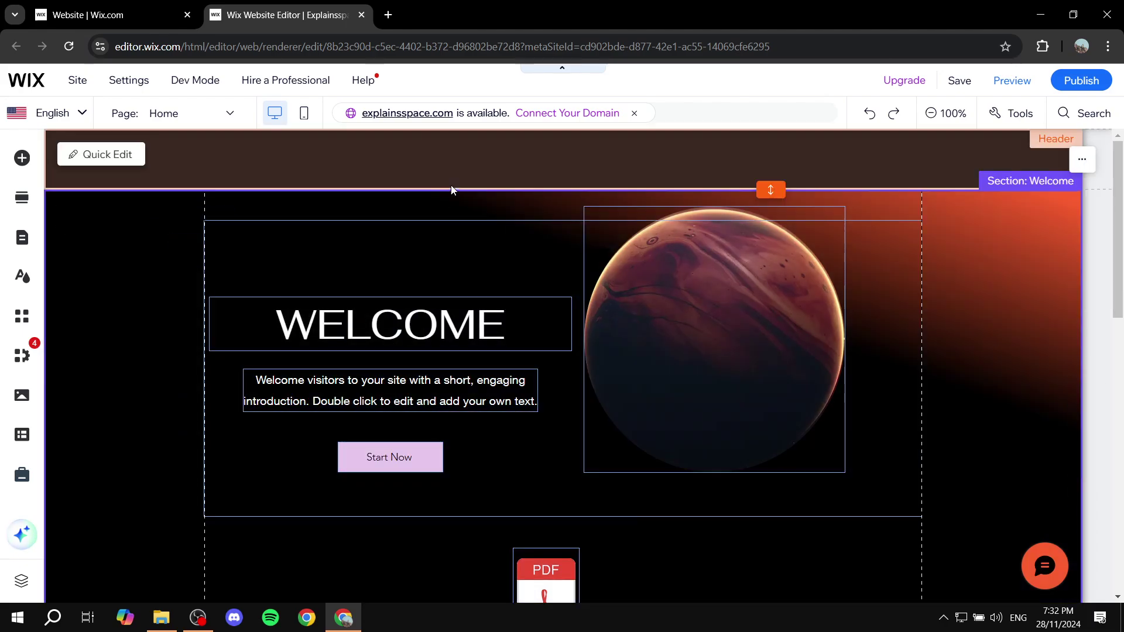
Keep the strip stretched to screen and set its side margins to 0 px
right_click(522, 150)
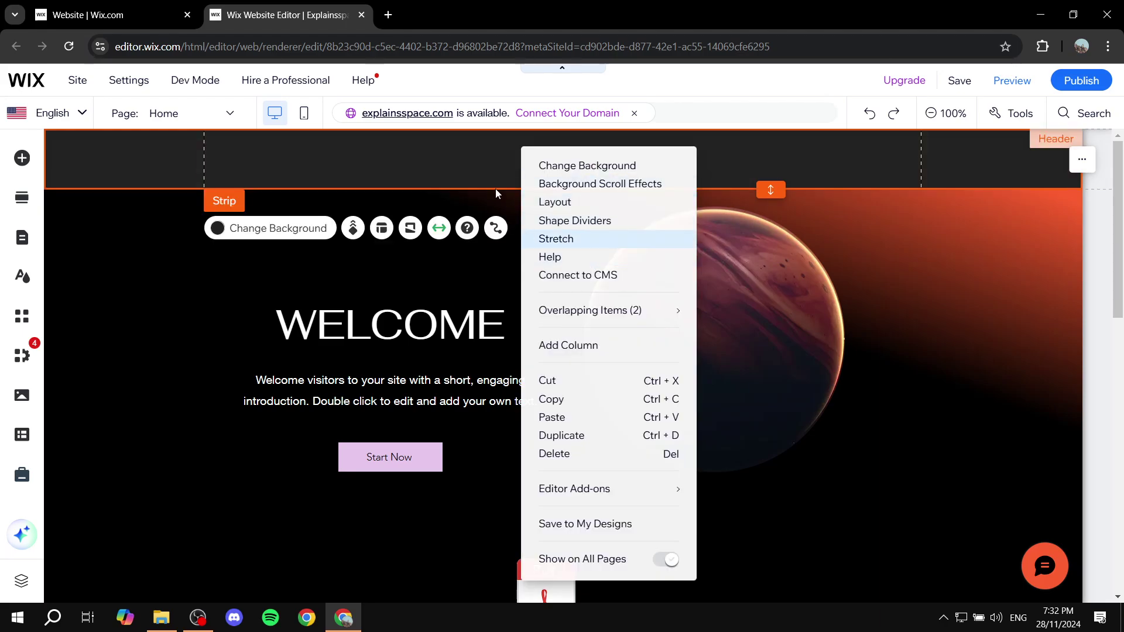
click(547, 238)
click(439, 227)
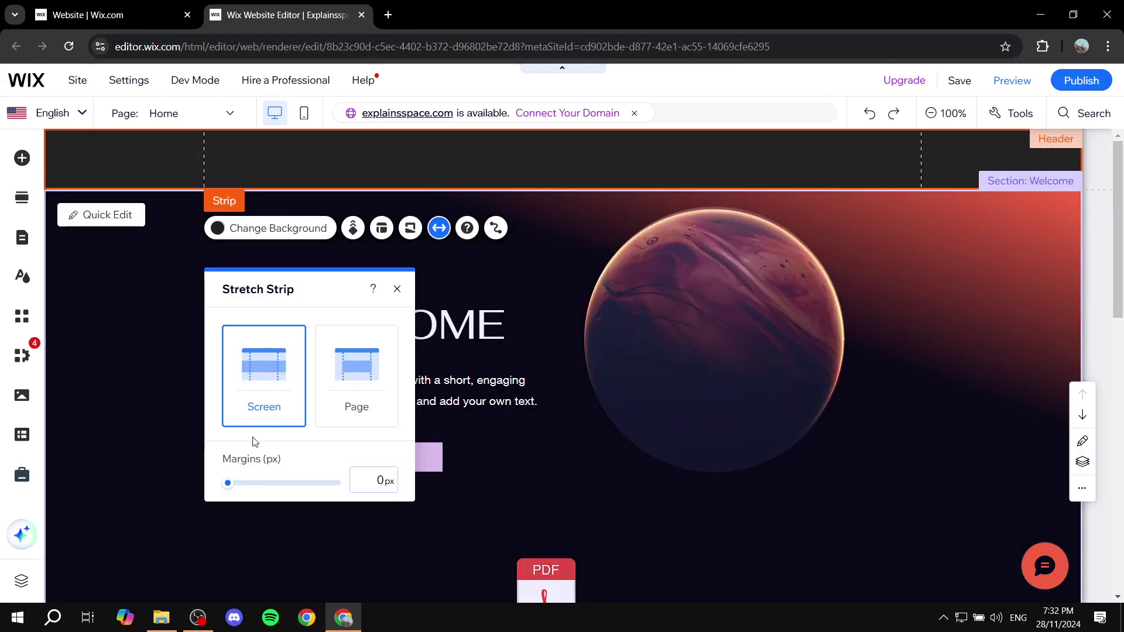
click(234, 483)
drag(250, 487, 180, 483)
click(395, 288)
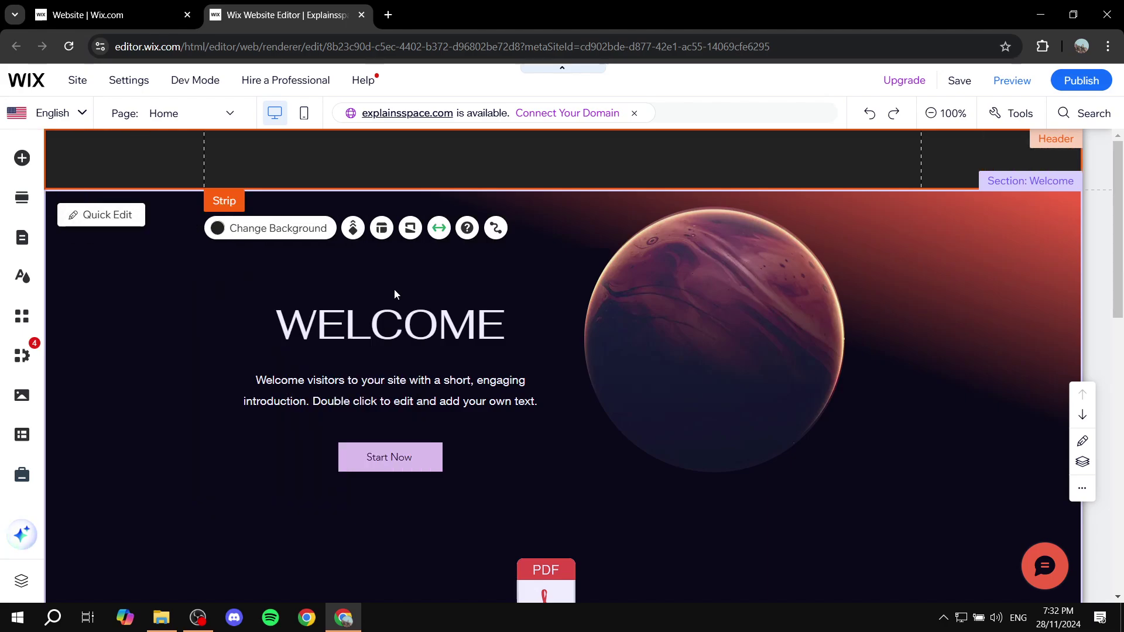